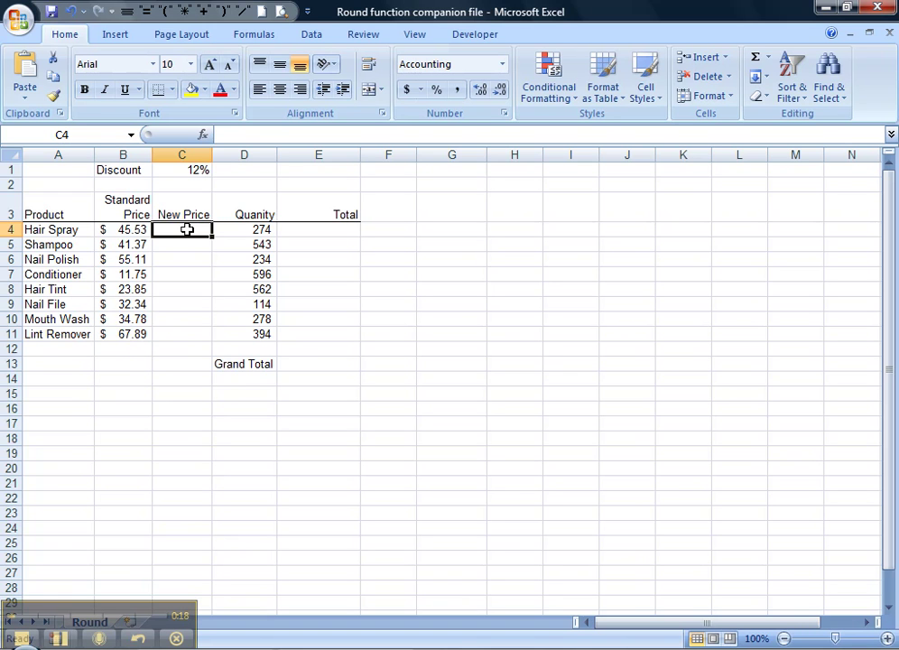
Step: Examine the Hair Spray row's product, standard price, quantity and total cells, and the discount rate in C1
left_click(55, 230)
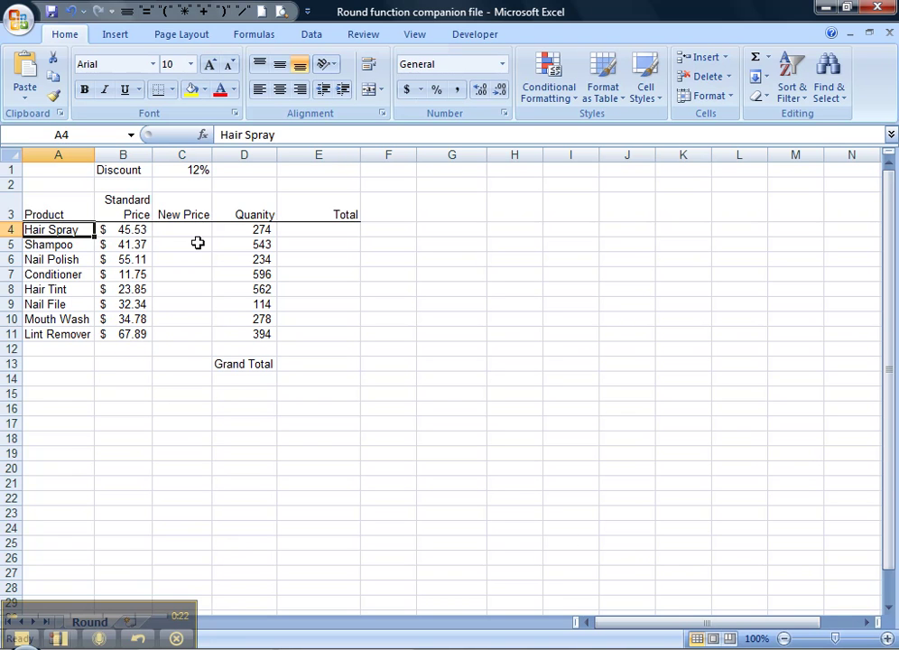
left_click(117, 231)
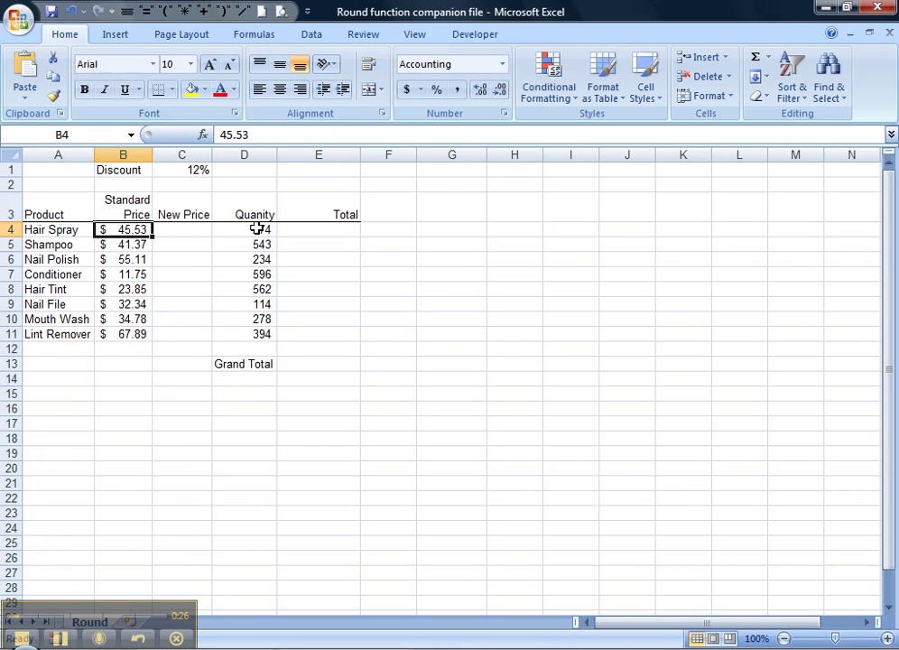
left_click(255, 230)
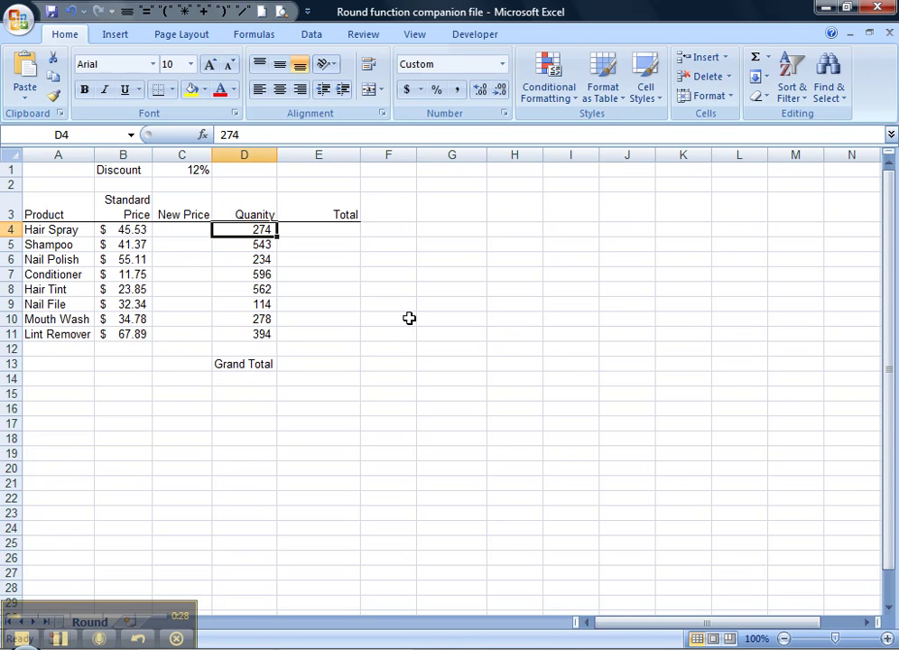
left_click(343, 231)
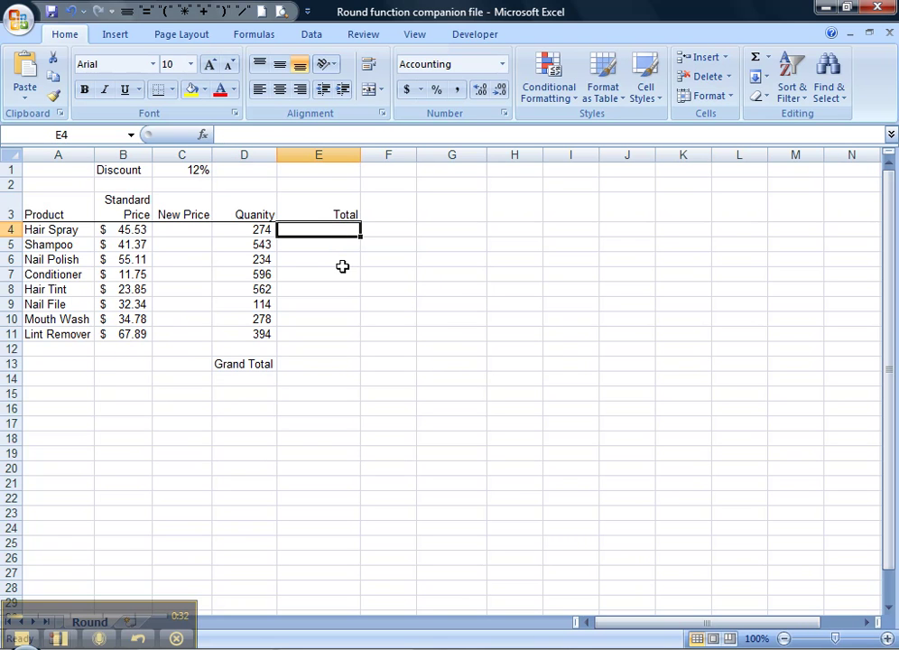
left_click(196, 170)
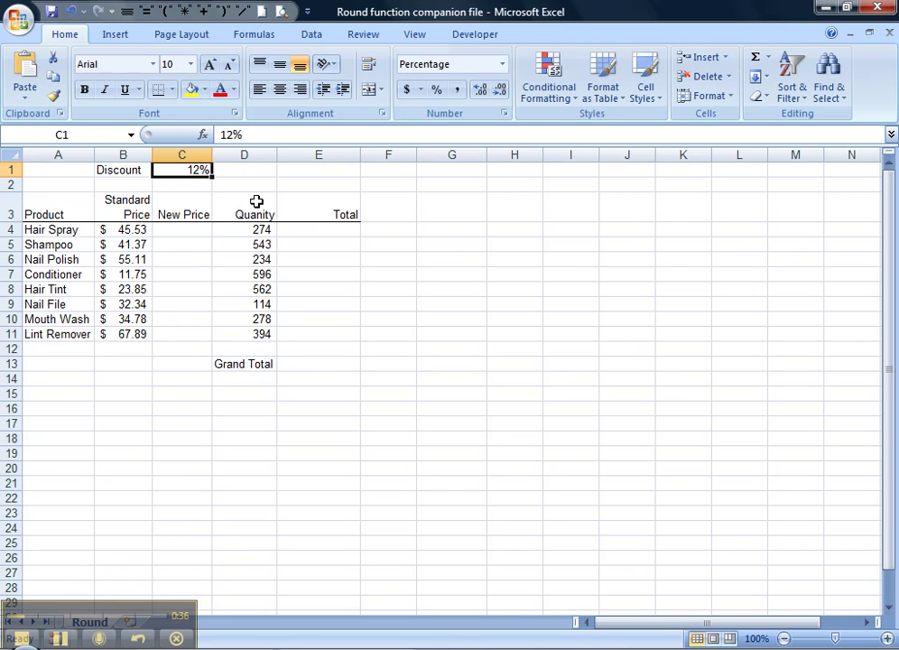
Step: Calculate the discounted Hair Spray price in C4 with =B4*(1-$C$1) and fill the formula down through C11
left_click(188, 231)
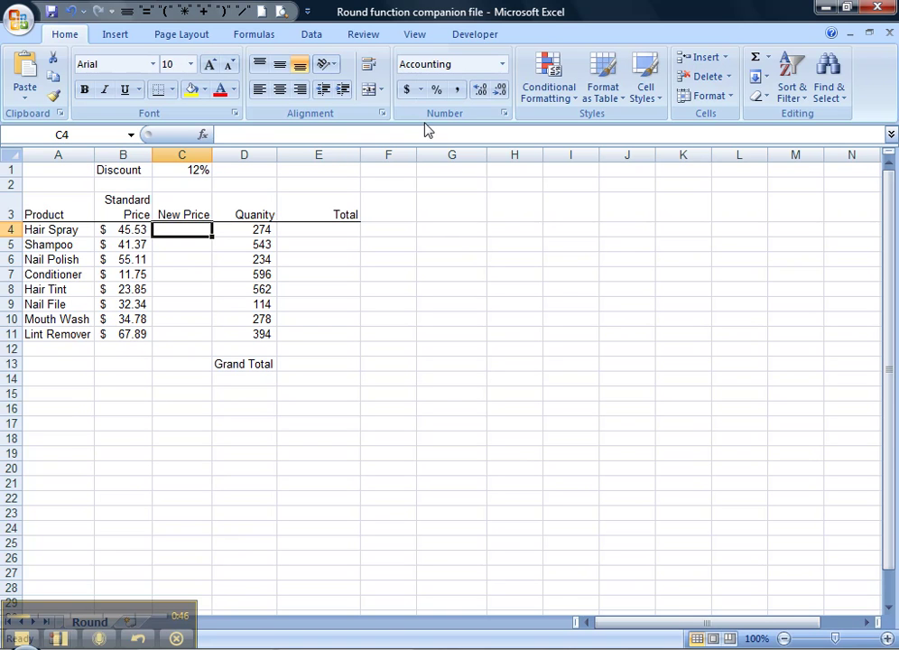
type("=")
left_click(123, 230)
type("*")
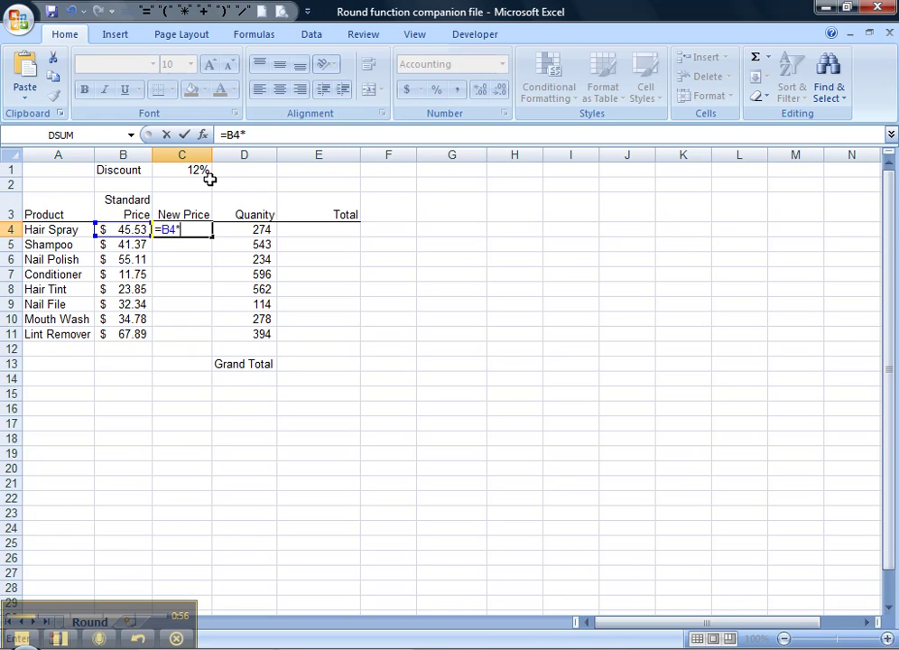
type("(1-")
left_click(202, 167)
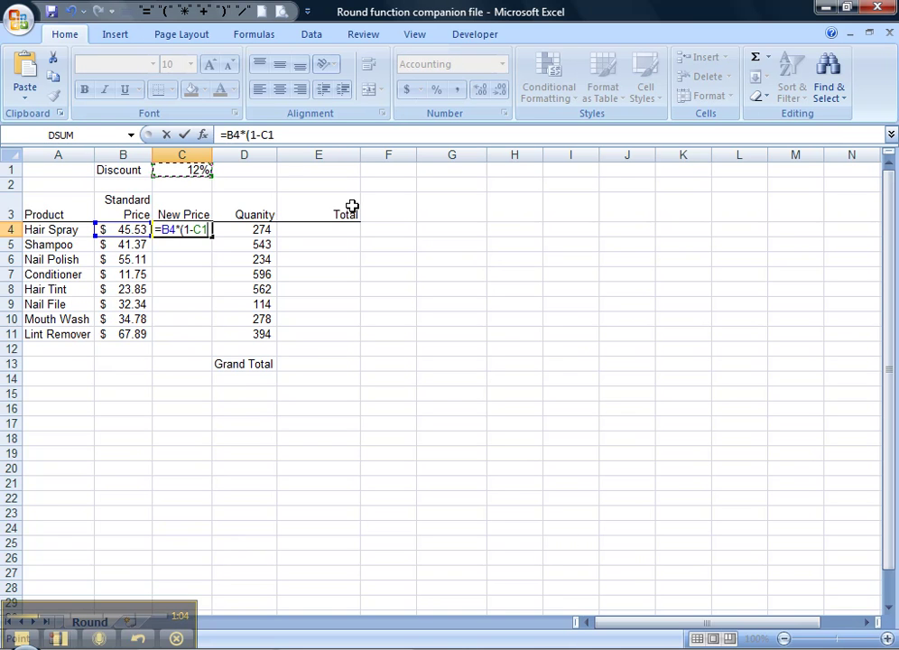
key("F4")
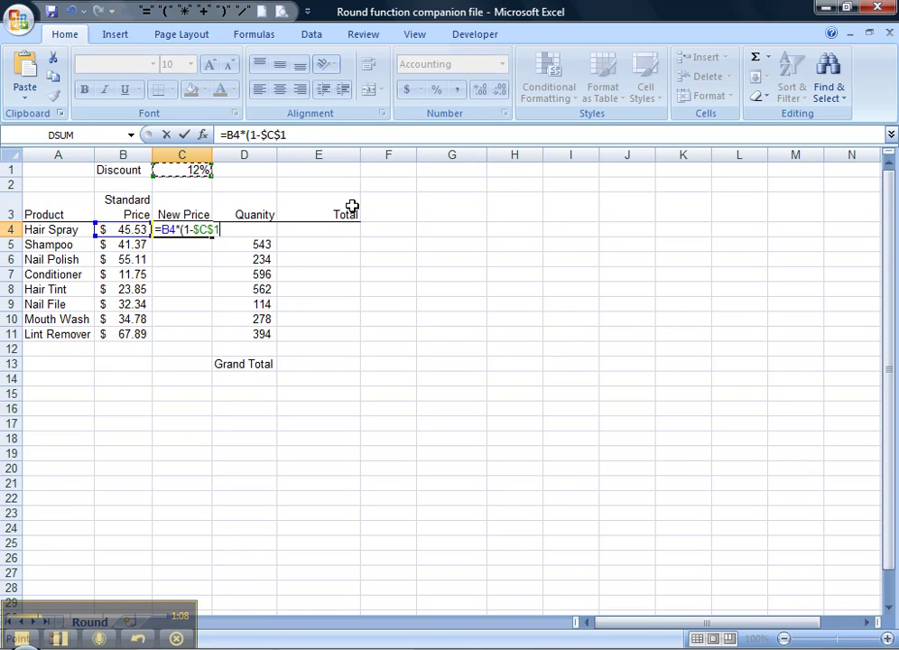
type(")")
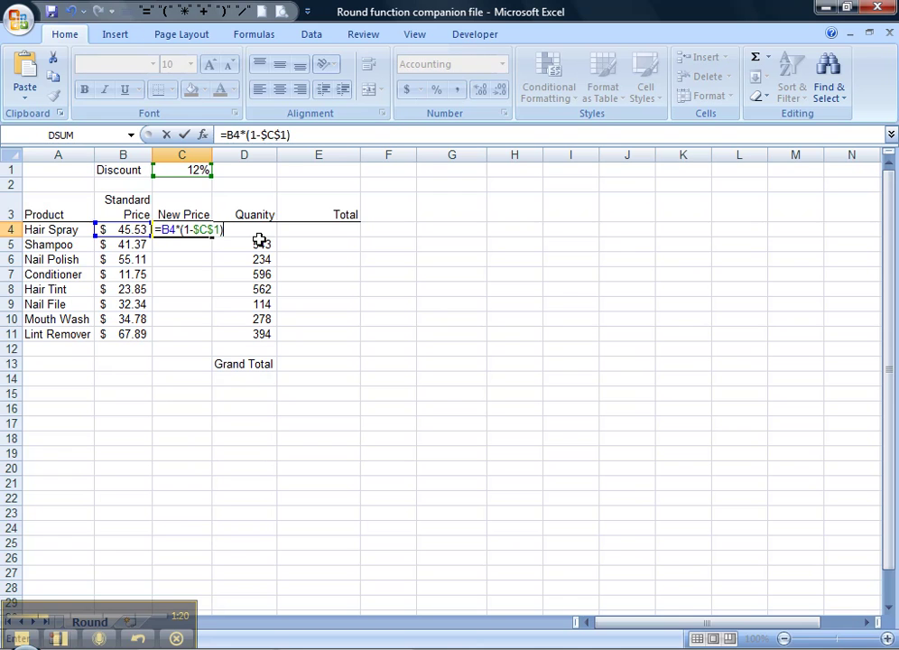
key("Return")
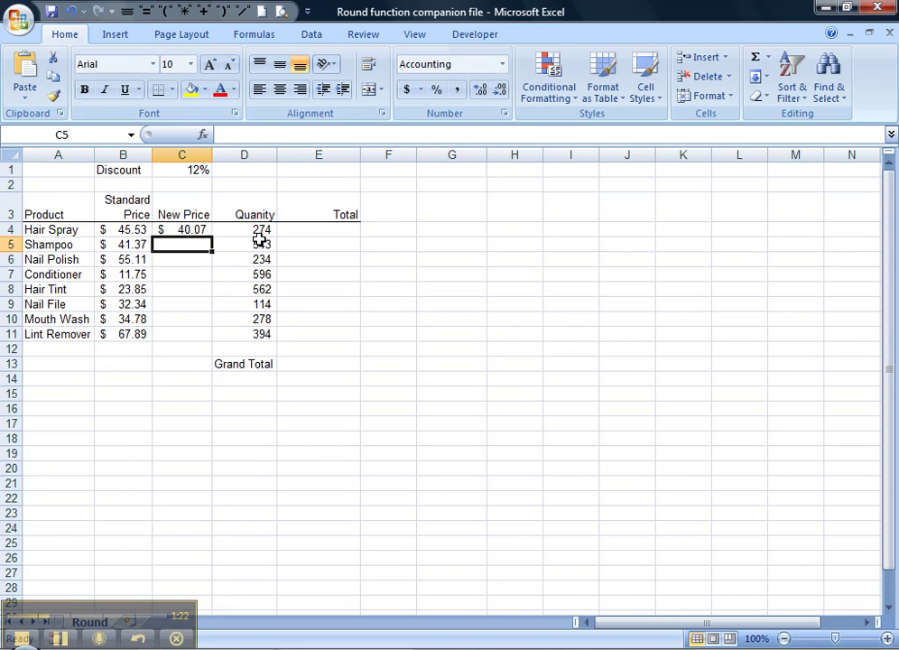
left_click(197, 231)
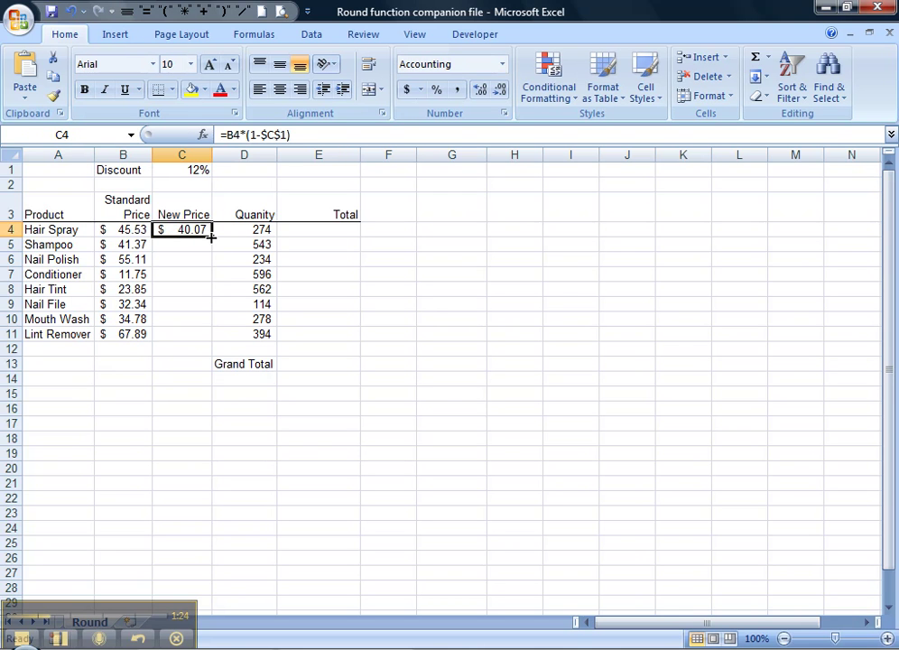
left_click_drag(210, 237, 208, 343)
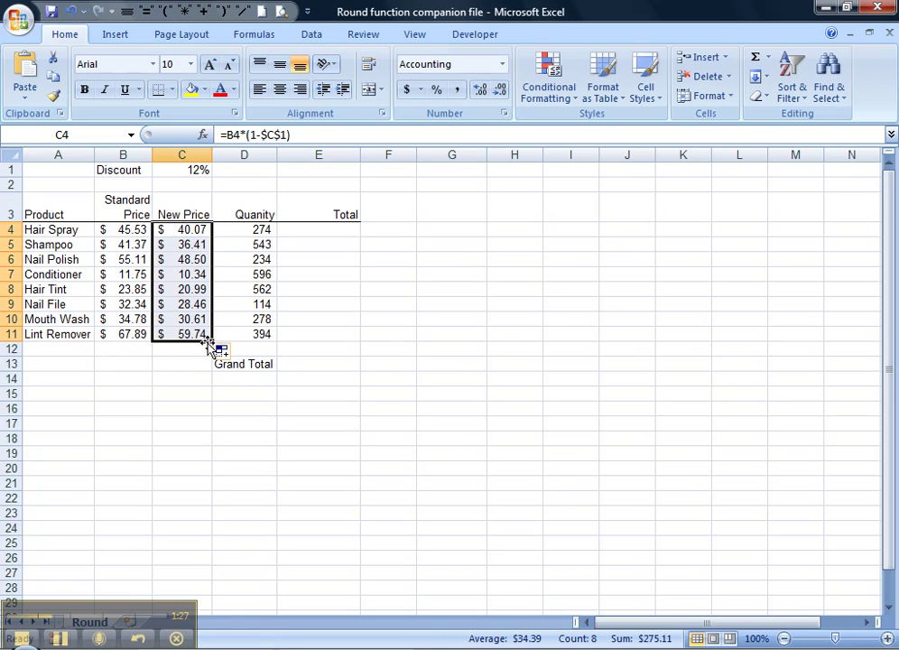
Step: Calculate the Hair Spray total in E4 with the formula =D4*C4
left_click(311, 230)
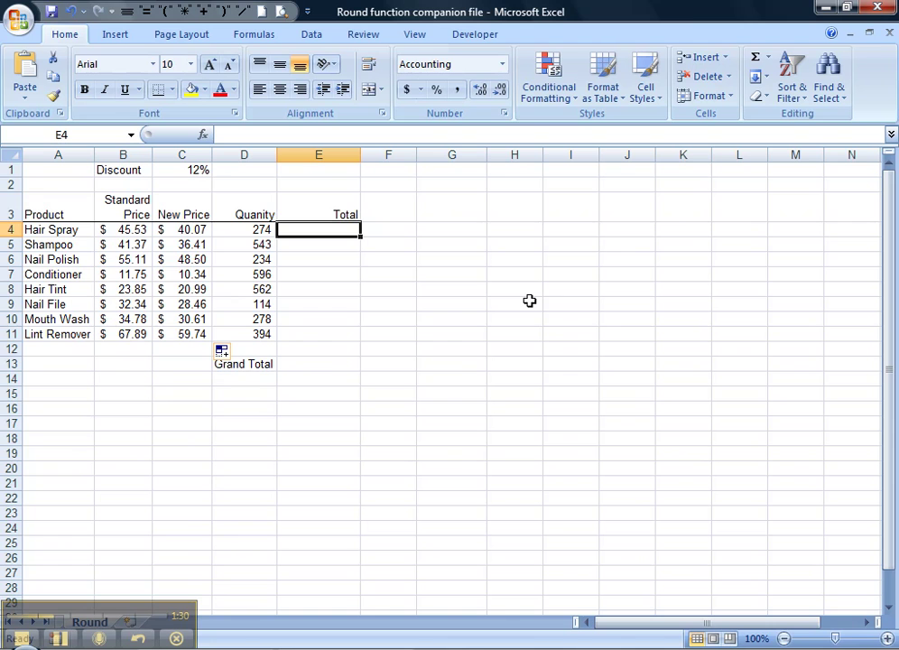
type("=")
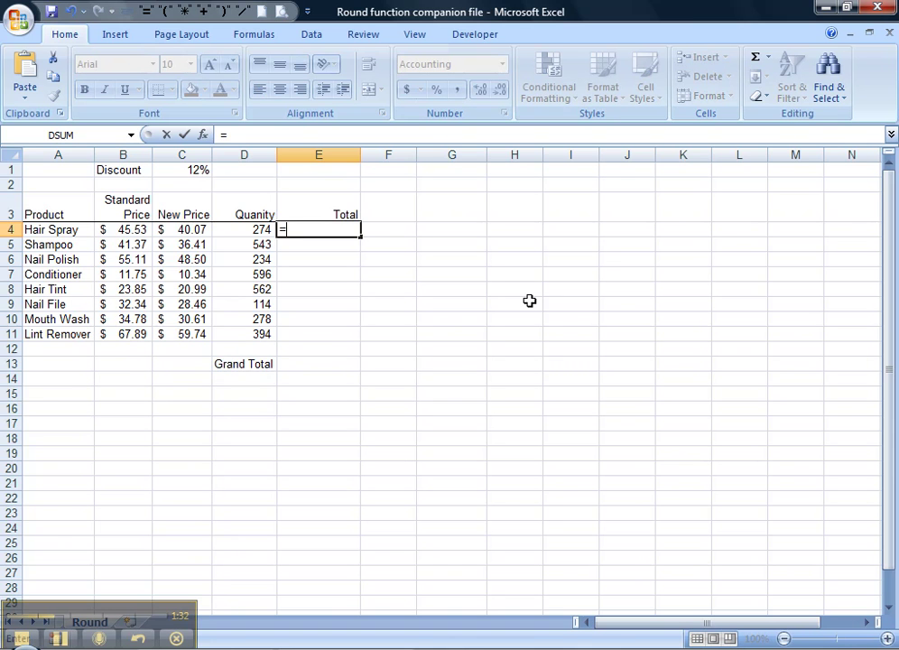
left_click(251, 229)
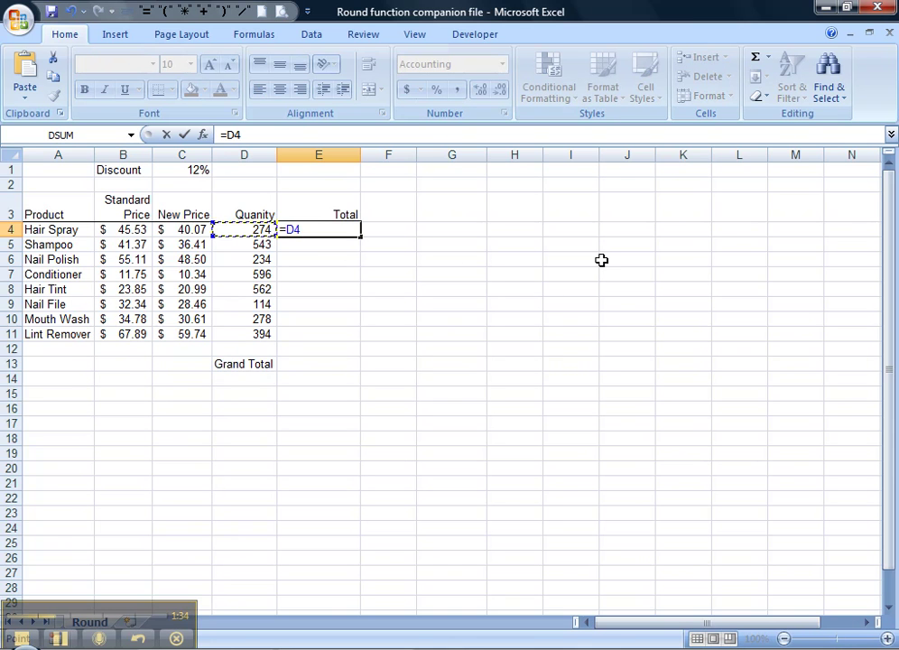
type("*")
left_click(204, 232)
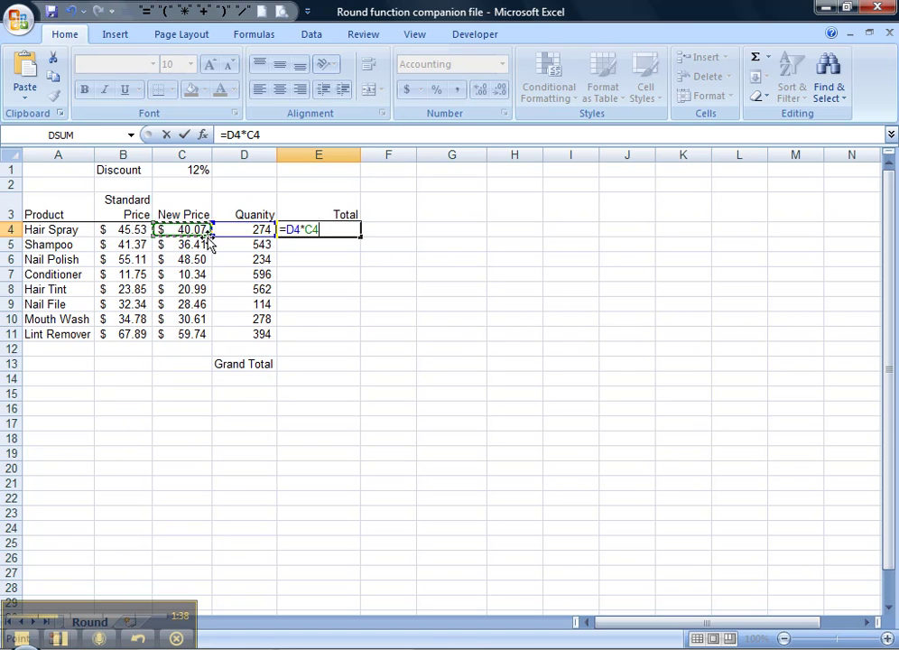
key("Return")
key("Up")
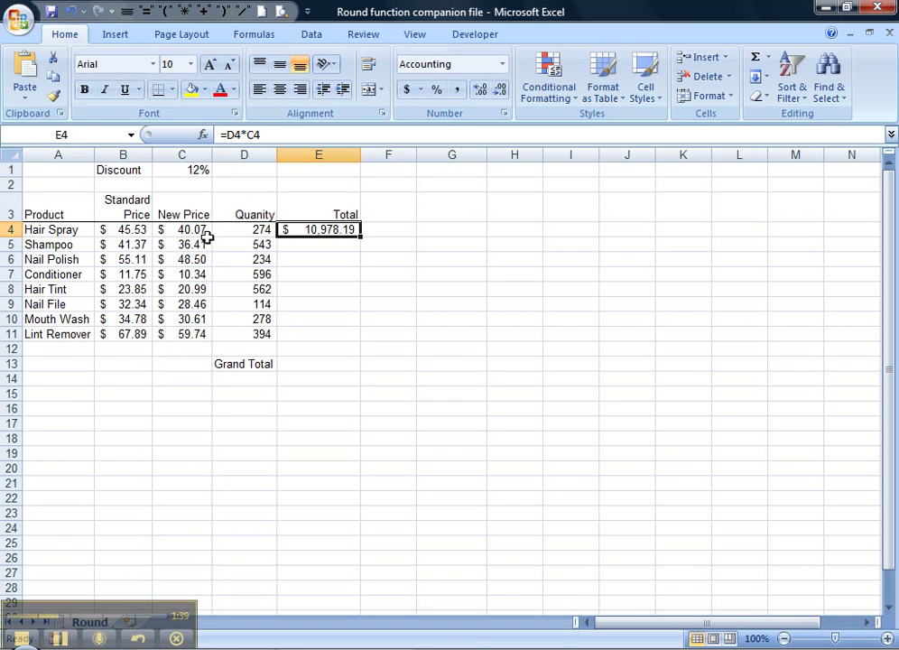
Step: Fill the E4 total formula down through E11 and add the grand total in E13 with =SUM(E4:E12)
double_click(360, 237)
left_click(311, 364)
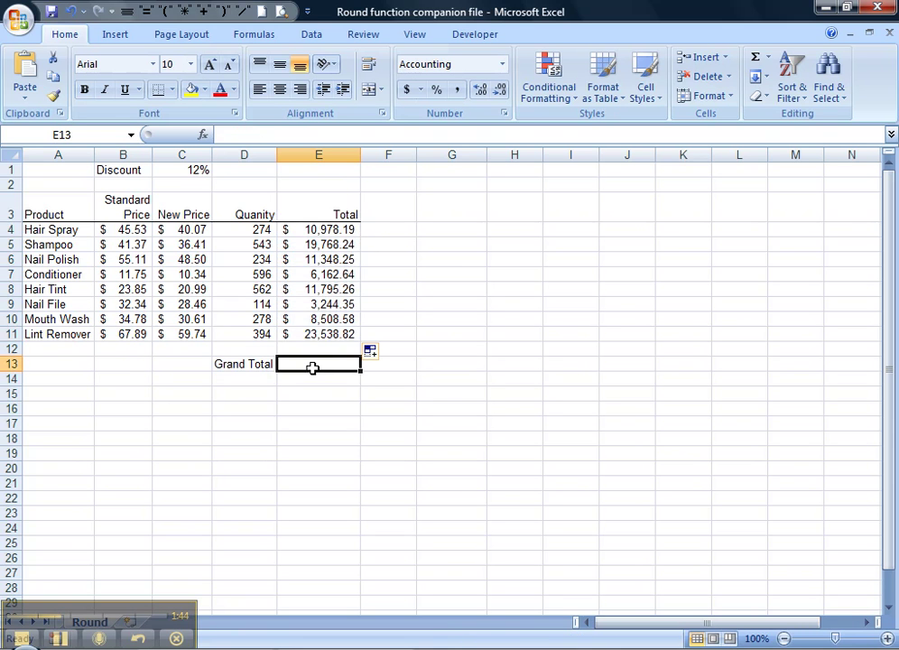
double_click(756, 60)
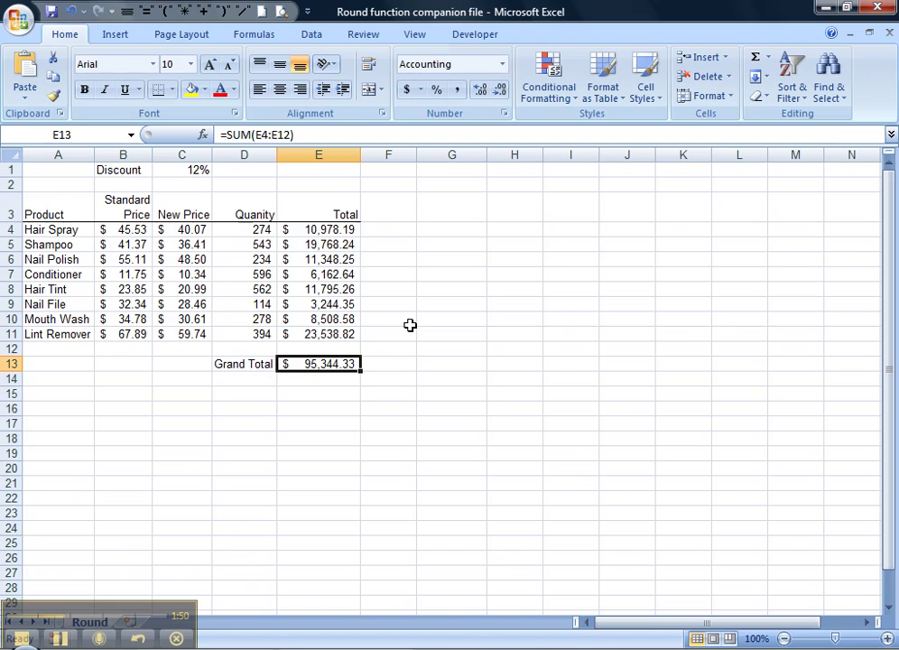
Step: Enter the check calculation =274*40.07 in G4 and compare it with the Hair Spray total in E4
left_click(456, 229)
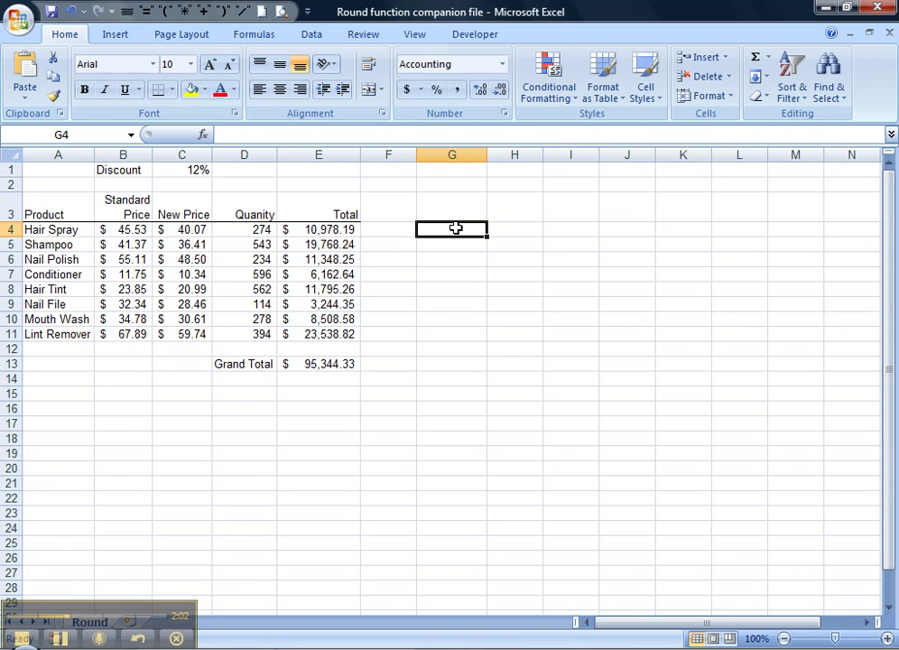
type("=")
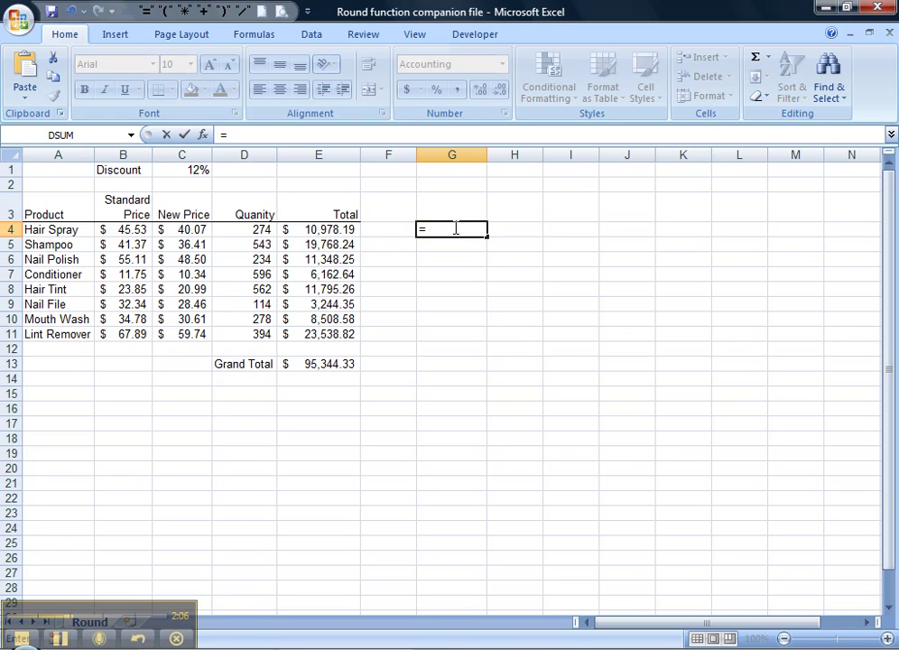
type("274")
type("*40.")
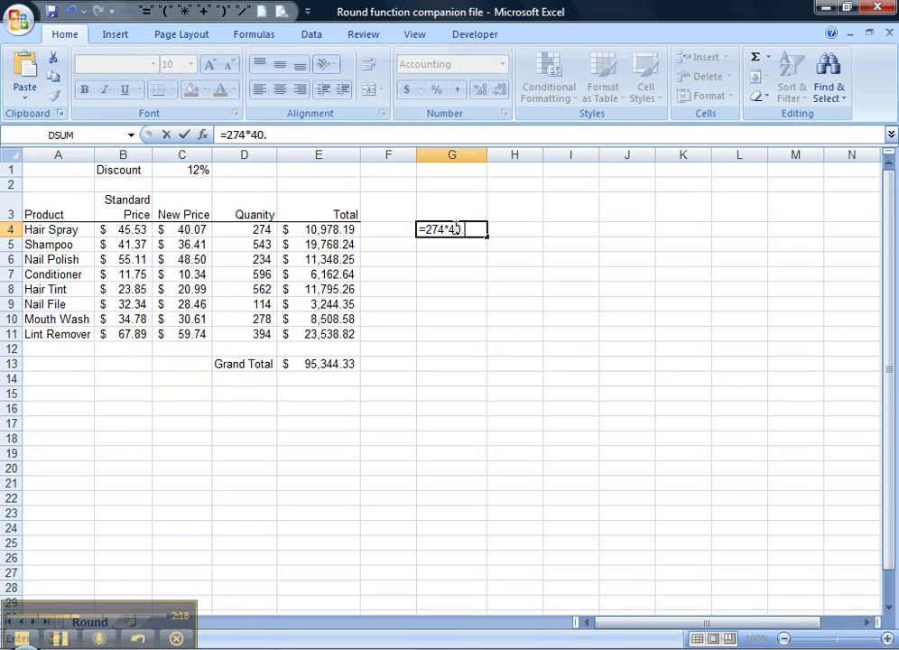
type("07")
key("Return")
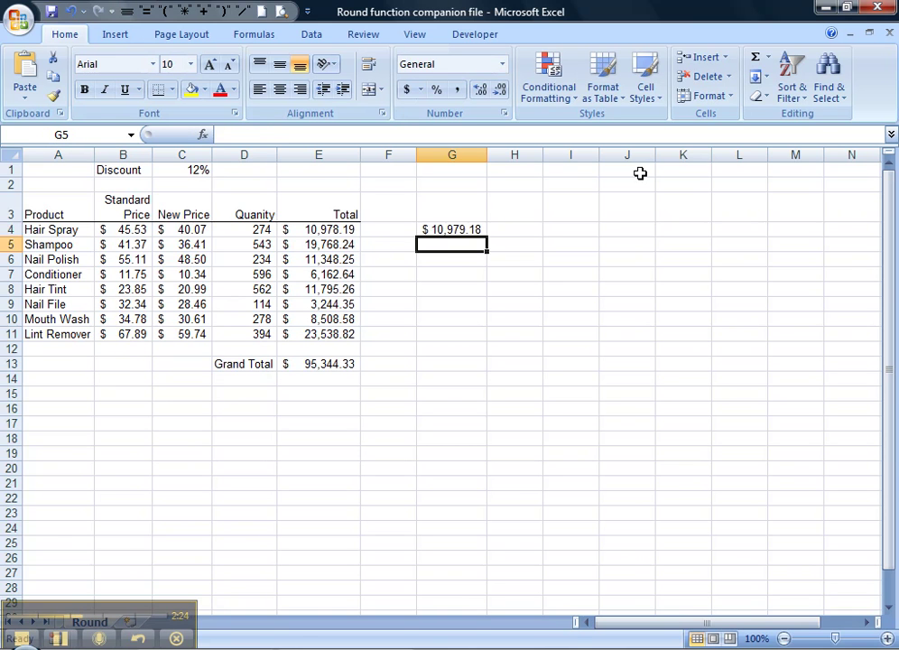
key("Up")
left_click(349, 230)
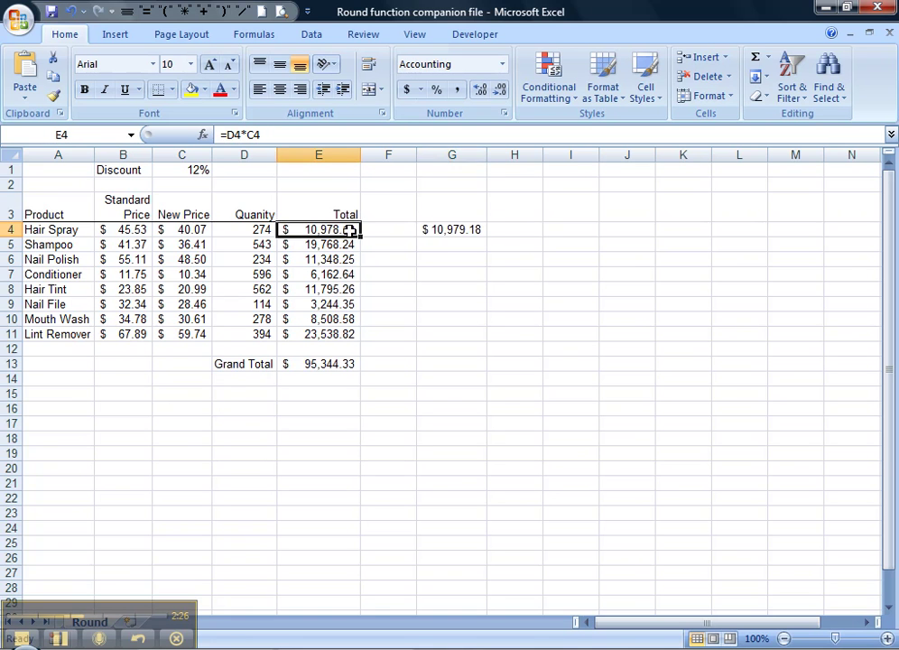
left_click(447, 230)
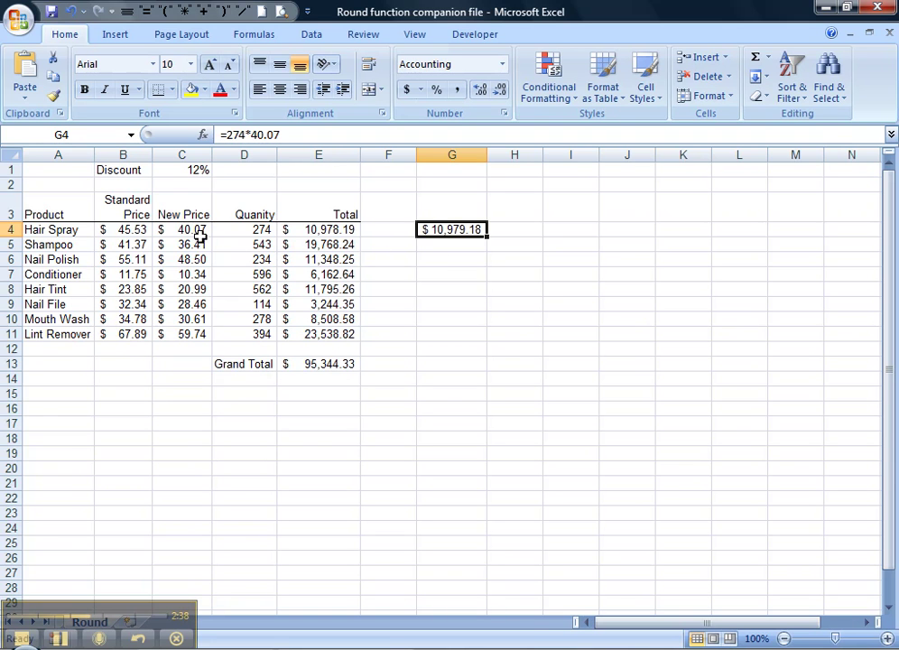
Step: Display the new prices in C4:C11 with four decimal places
left_click_drag(194, 232, 194, 334)
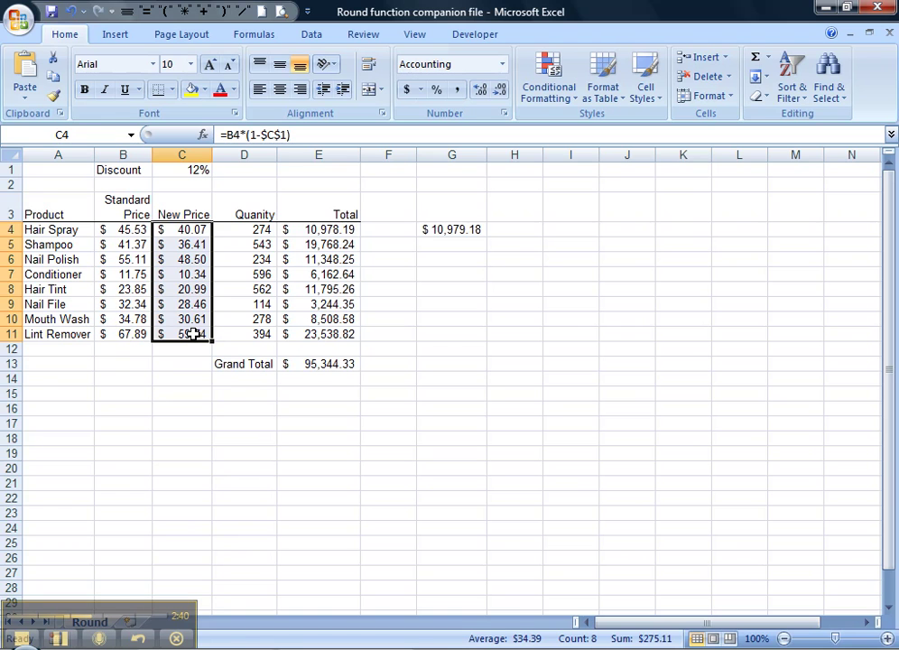
left_click(483, 92)
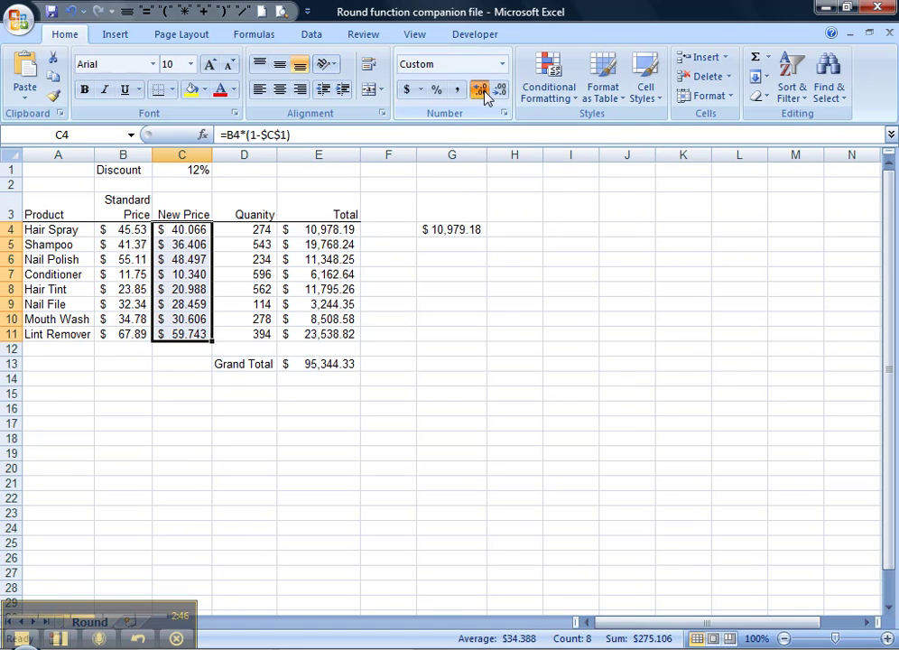
left_click(483, 92)
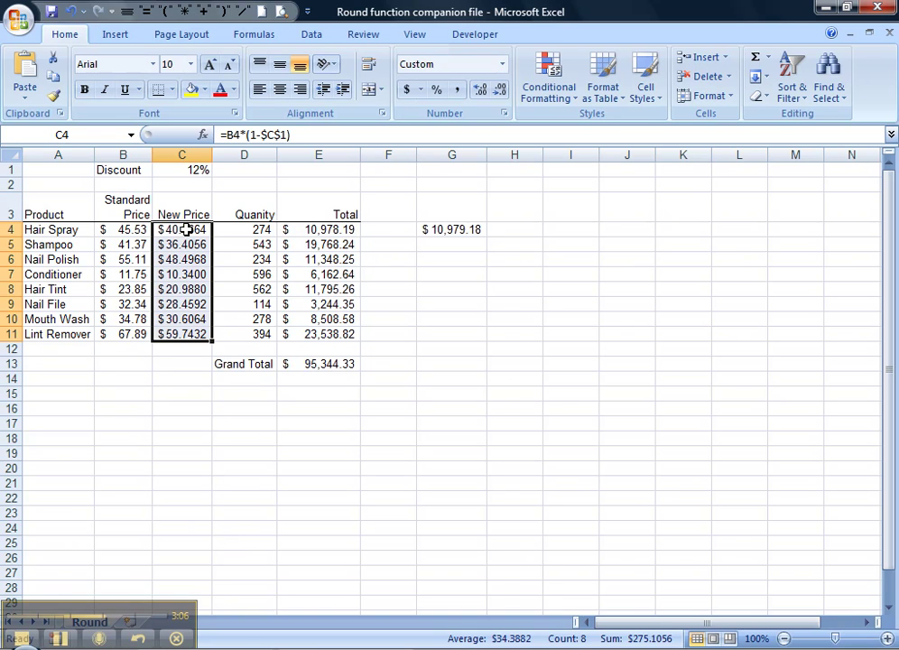
Step: Wrap the Hair Spray new price formula in C4 in ROUND with two digits: =ROUND(B4*(1-$C$1),2)
left_click(185, 229)
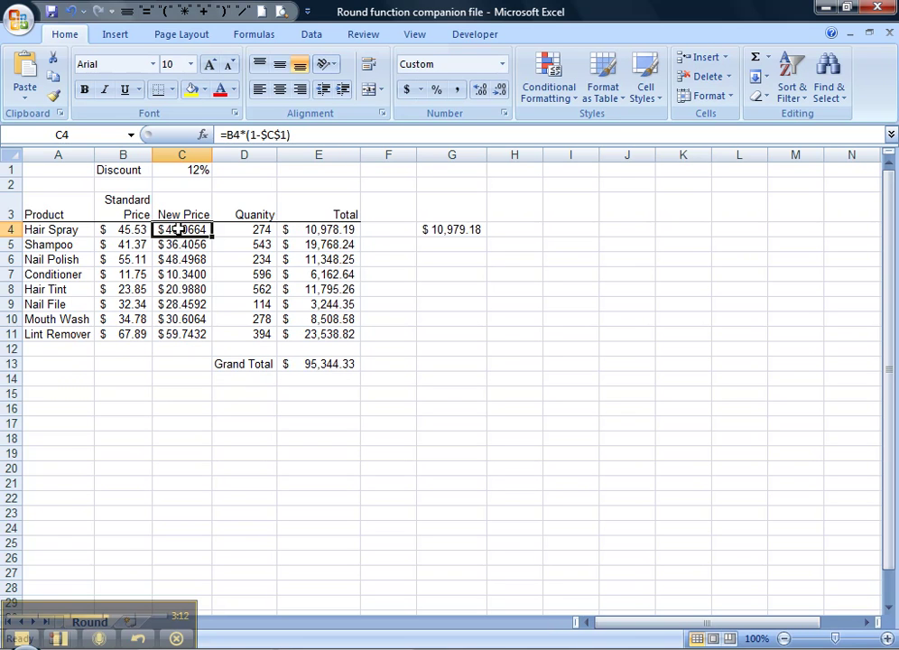
double_click(172, 230)
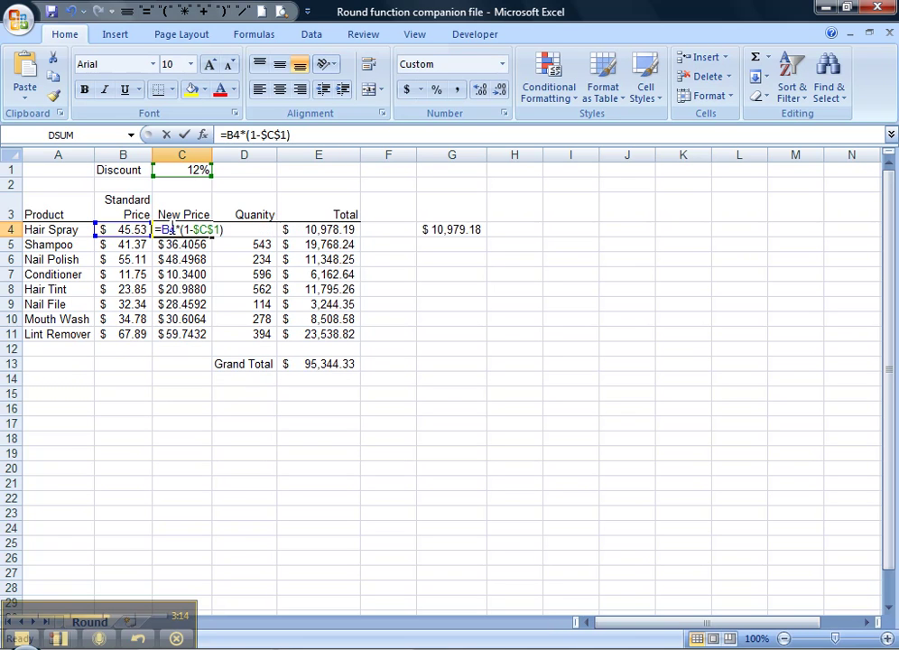
left_click(228, 135)
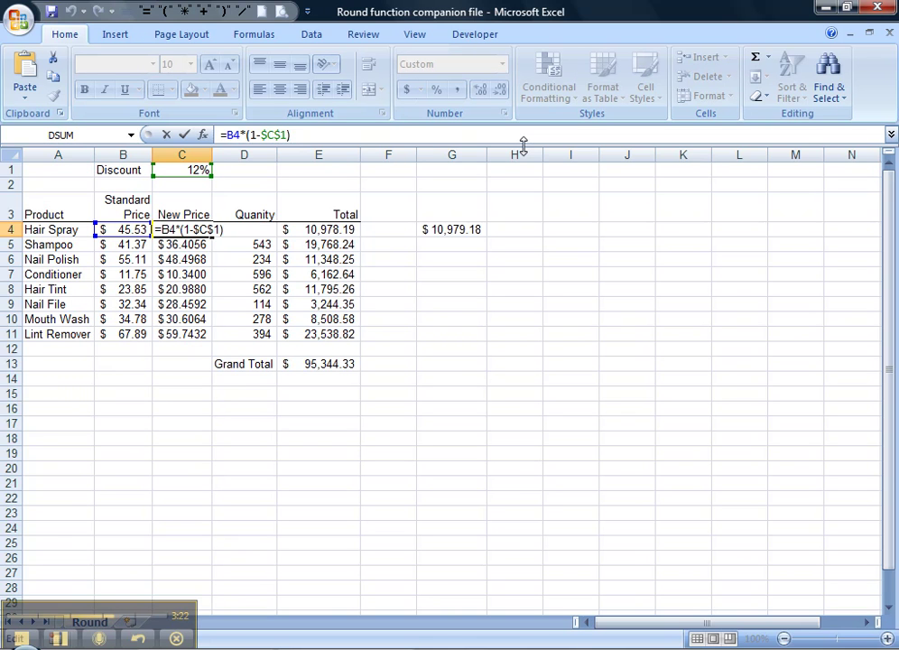
type("Round")
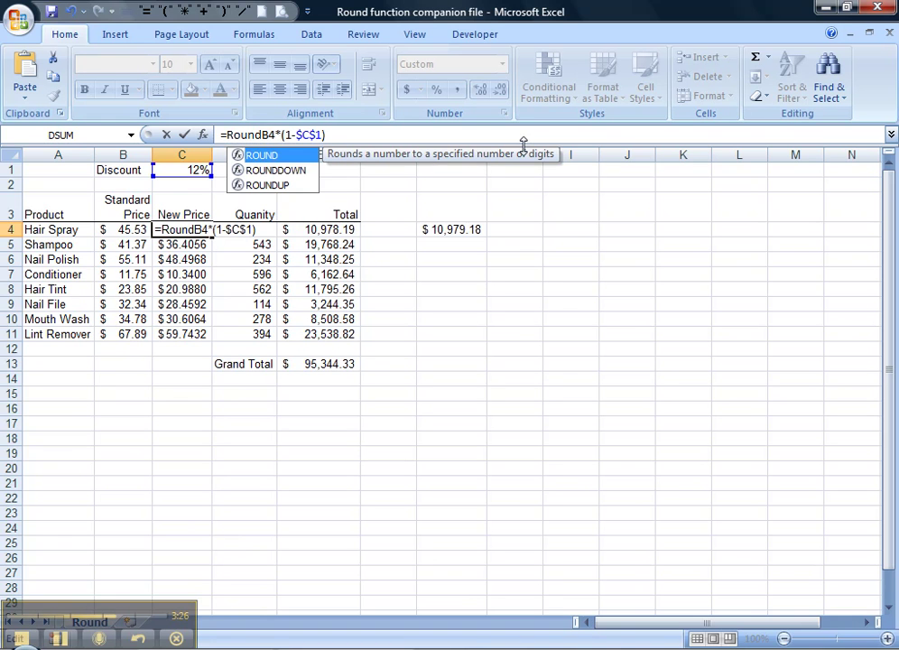
type("(")
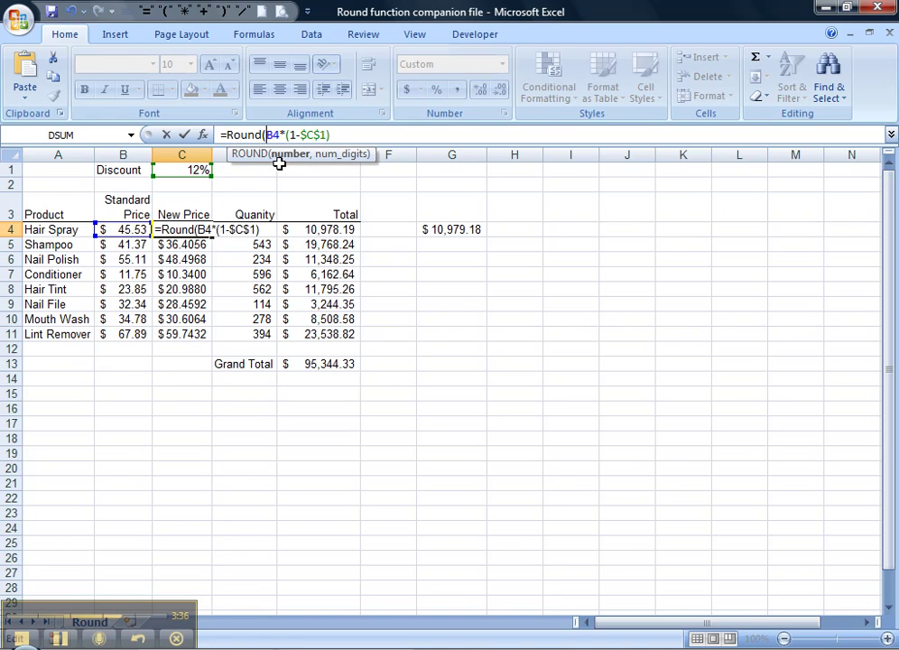
left_click(330, 134)
type(",")
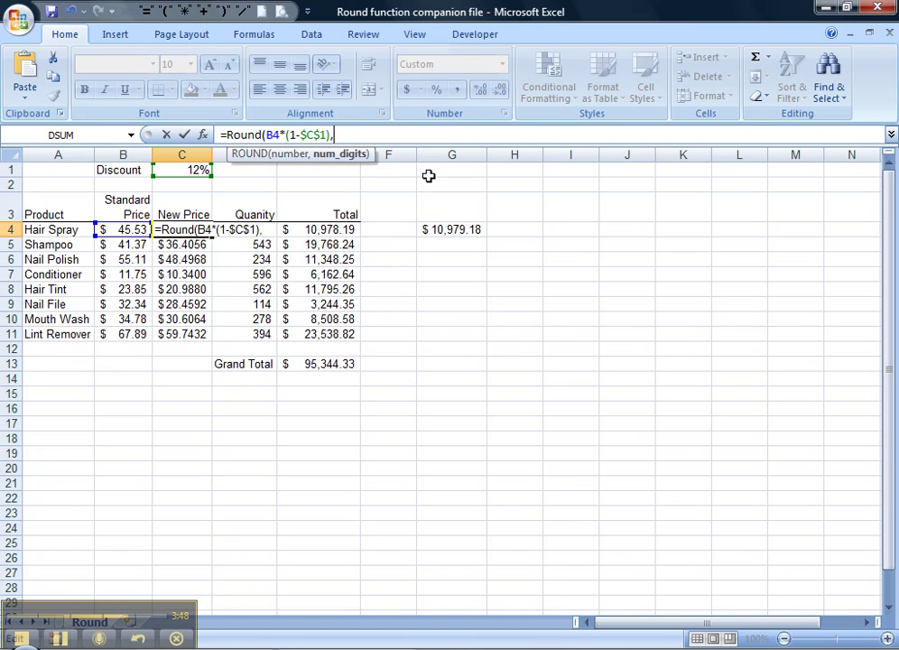
type("2)")
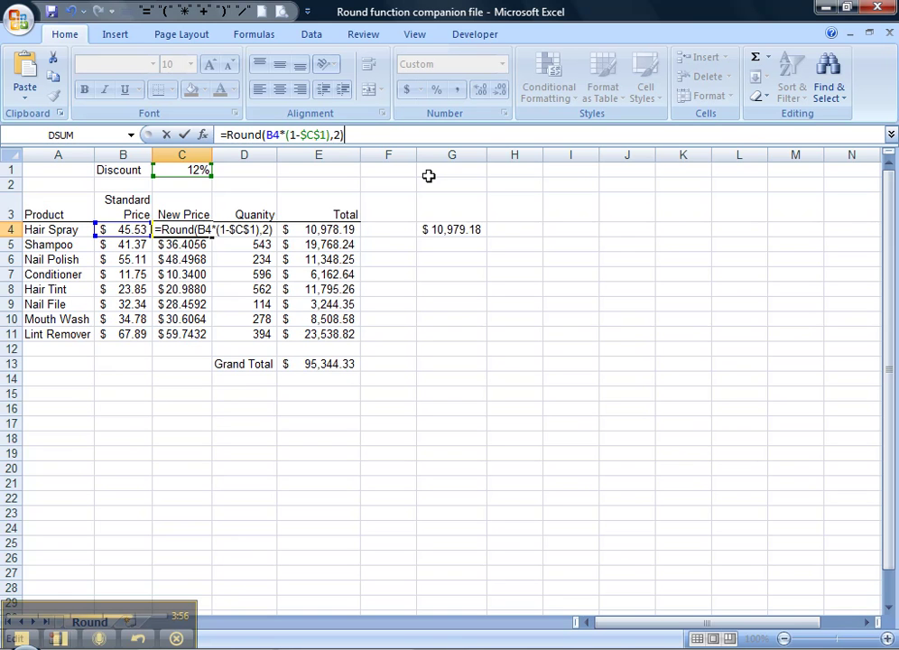
key("Return")
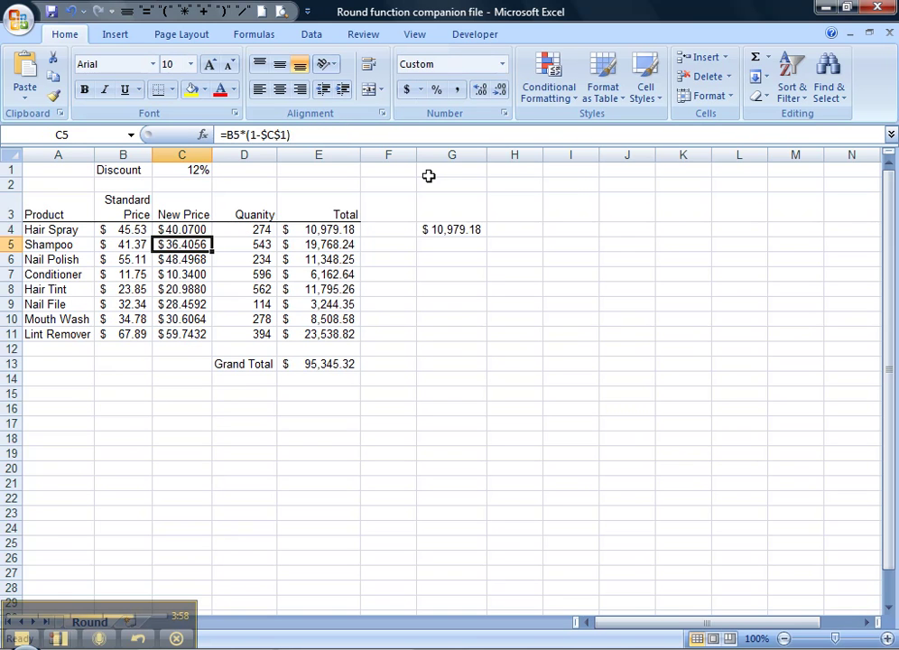
Step: Fill the rounded price formula from C4 down through C11 and display those prices with two decimal places
left_click(202, 227)
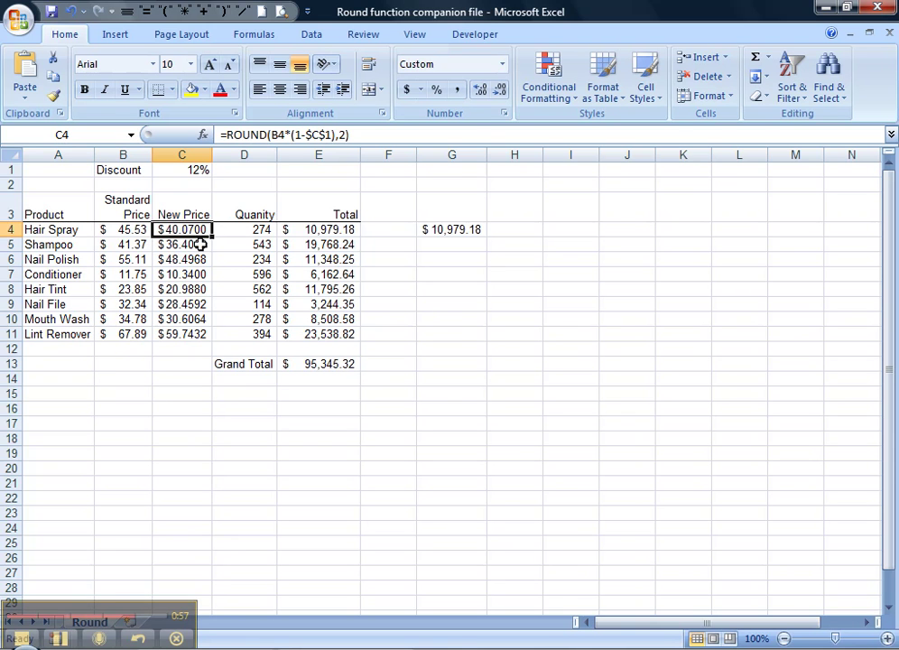
left_click_drag(212, 237, 213, 342)
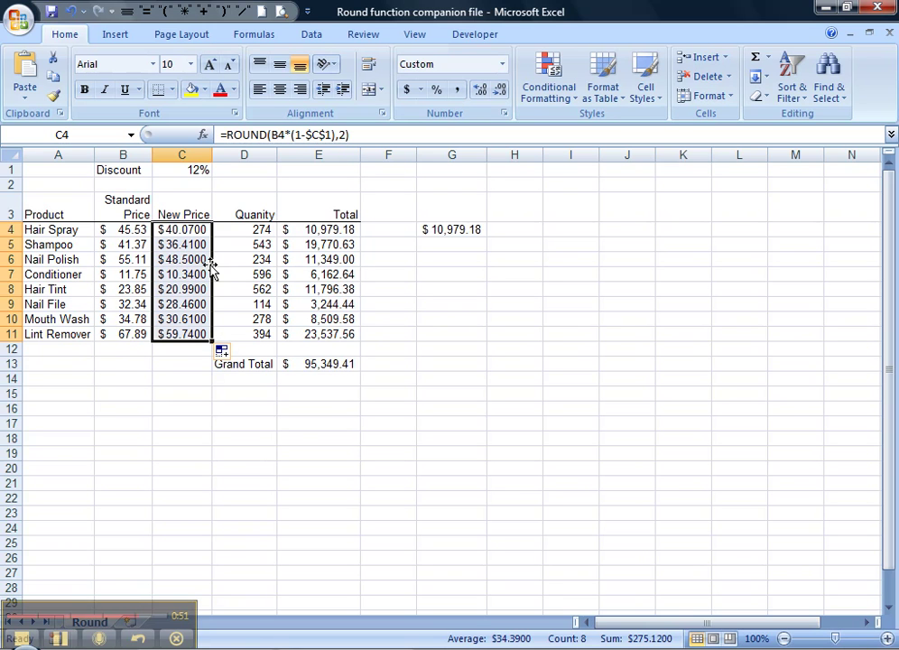
left_click(499, 91)
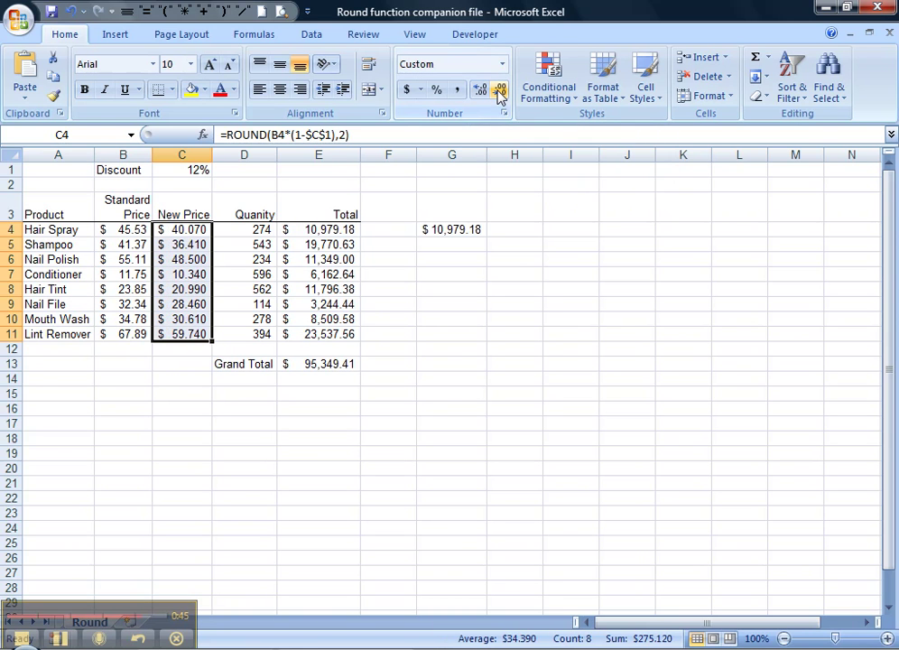
left_click(499, 92)
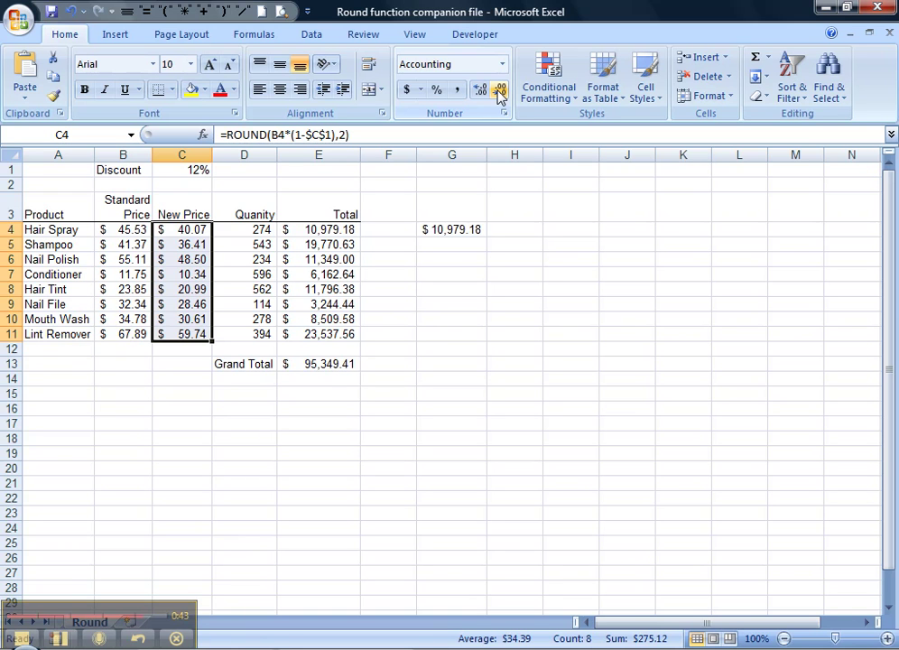